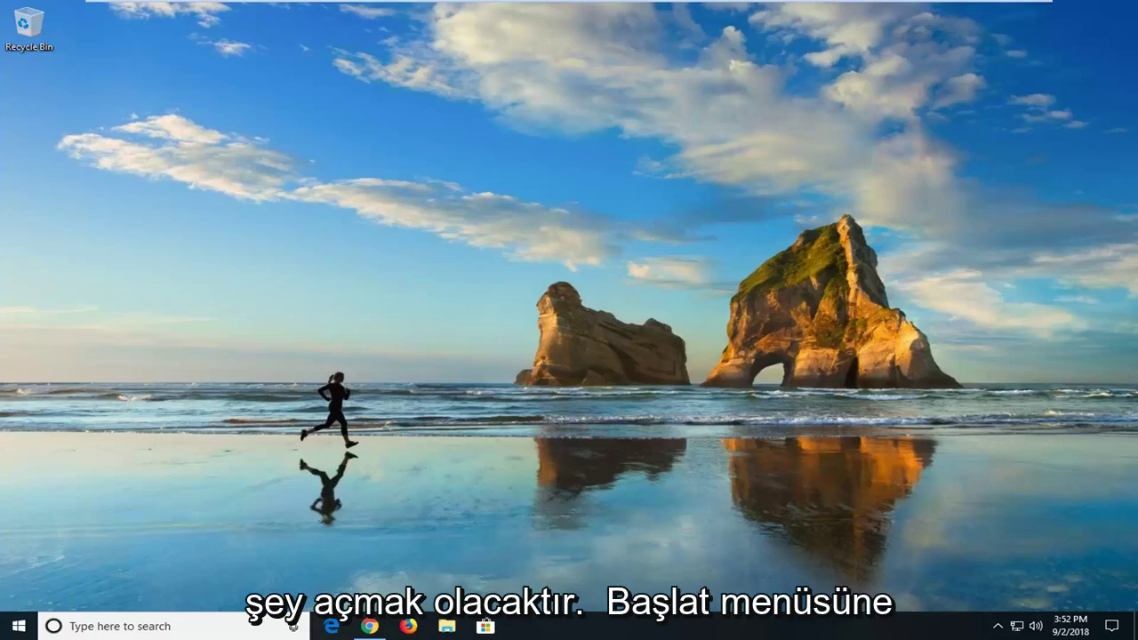
Search the Start menu for 'control panel' and launch the Control Panel result
click(15, 628)
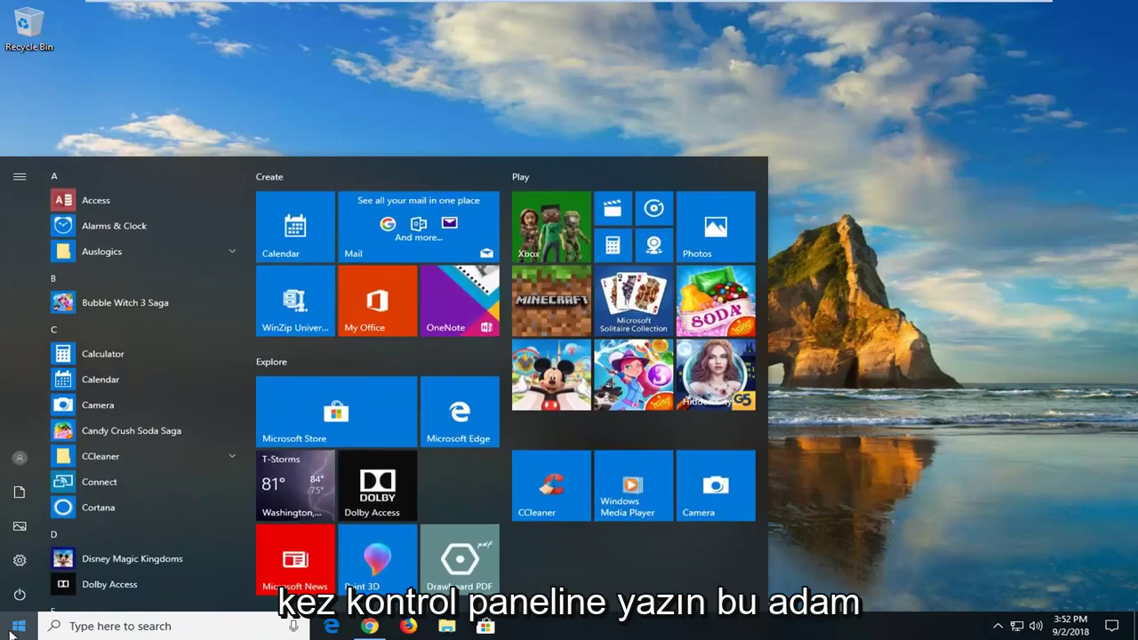
text(control panel)
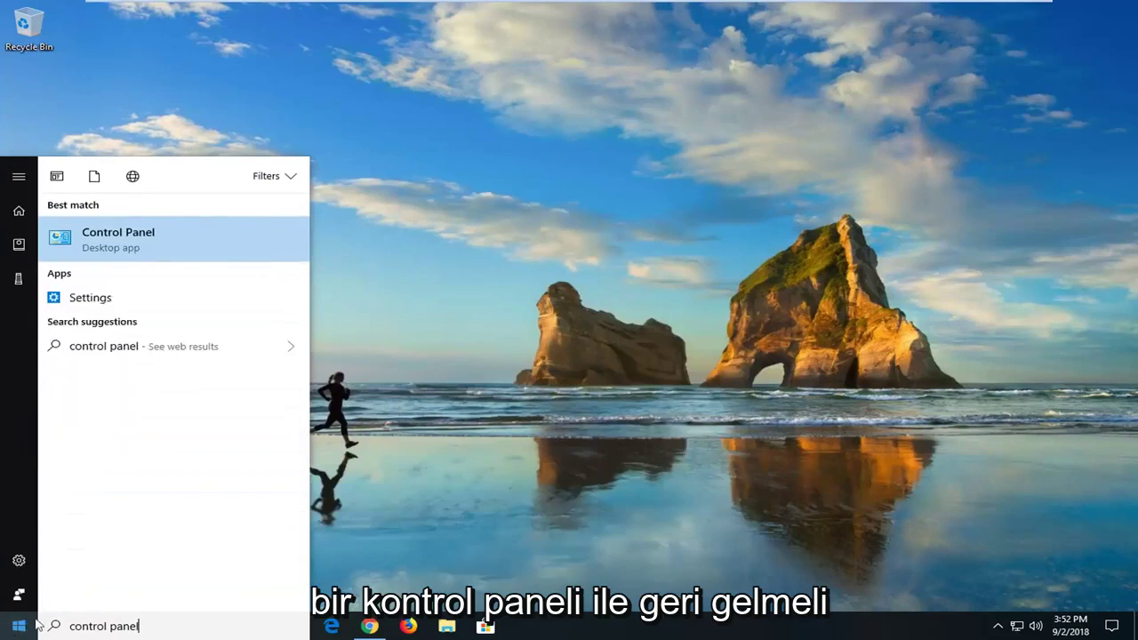
click(98, 245)
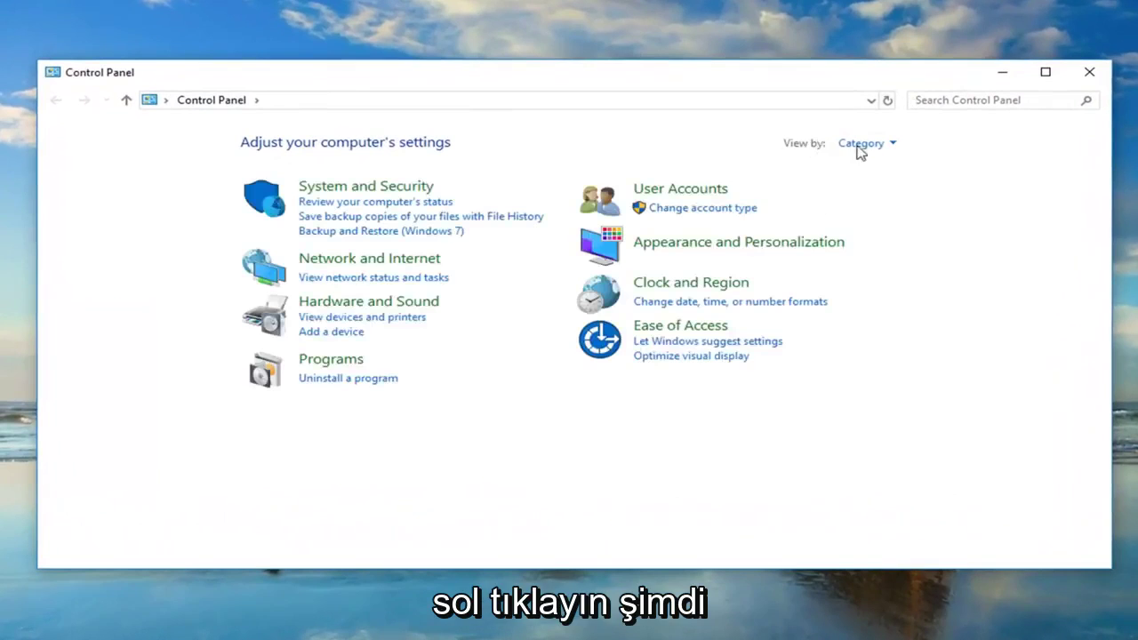
View Control Panel as Large icons, open Power Options, and edit the Balanced plan's settings
click(867, 144)
click(869, 187)
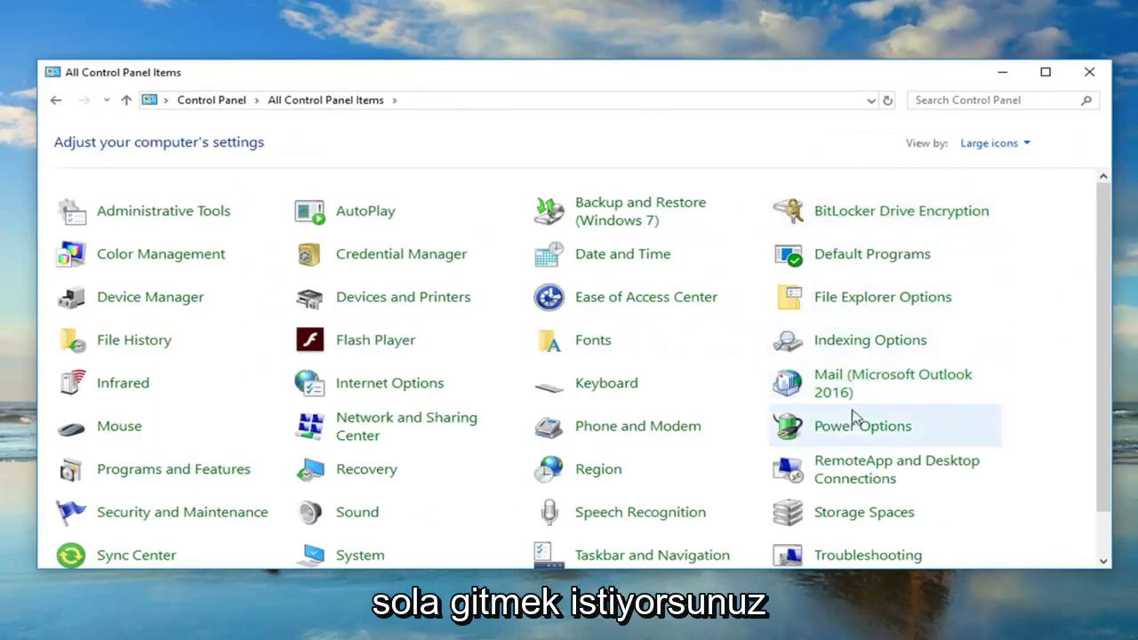
click(852, 433)
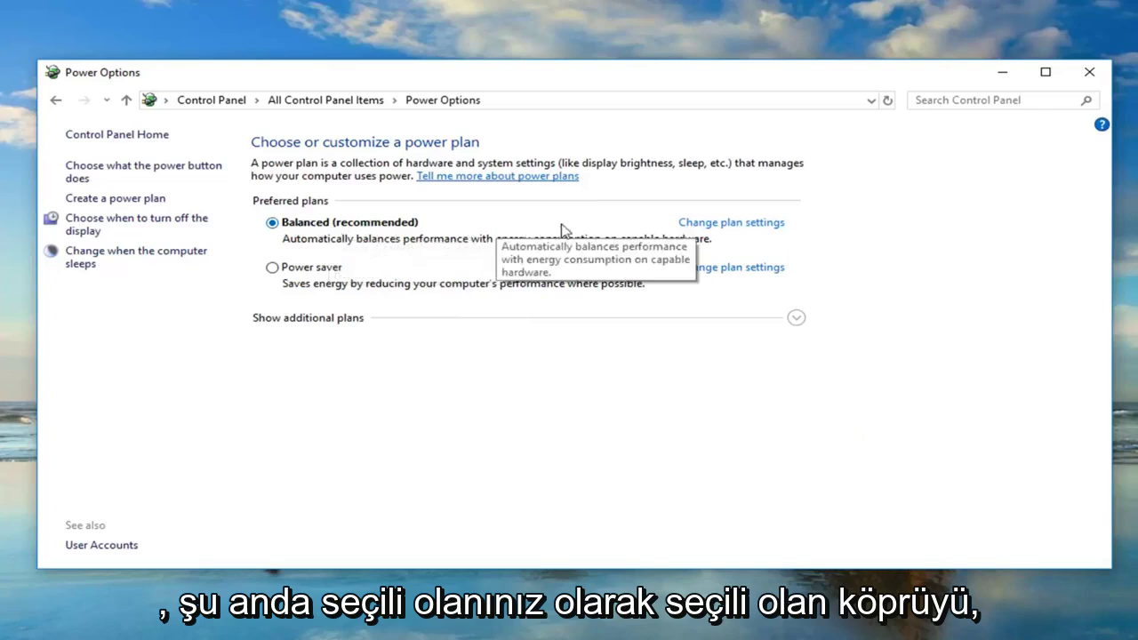
click(731, 223)
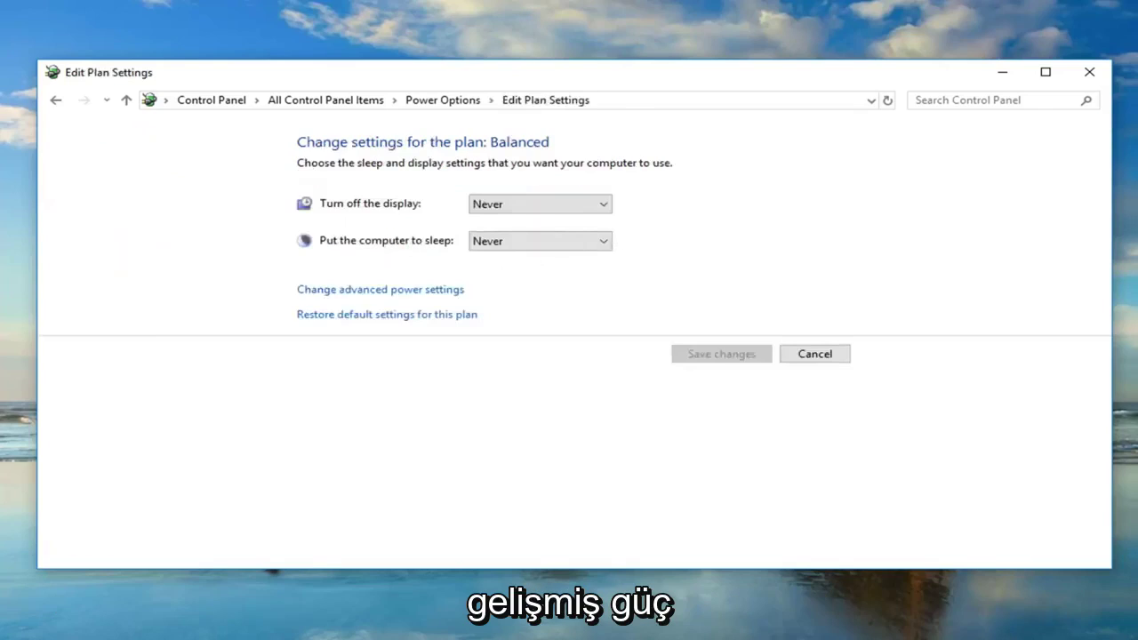
Open the advanced power settings and expand Sleep > Allow wake timers
click(367, 293)
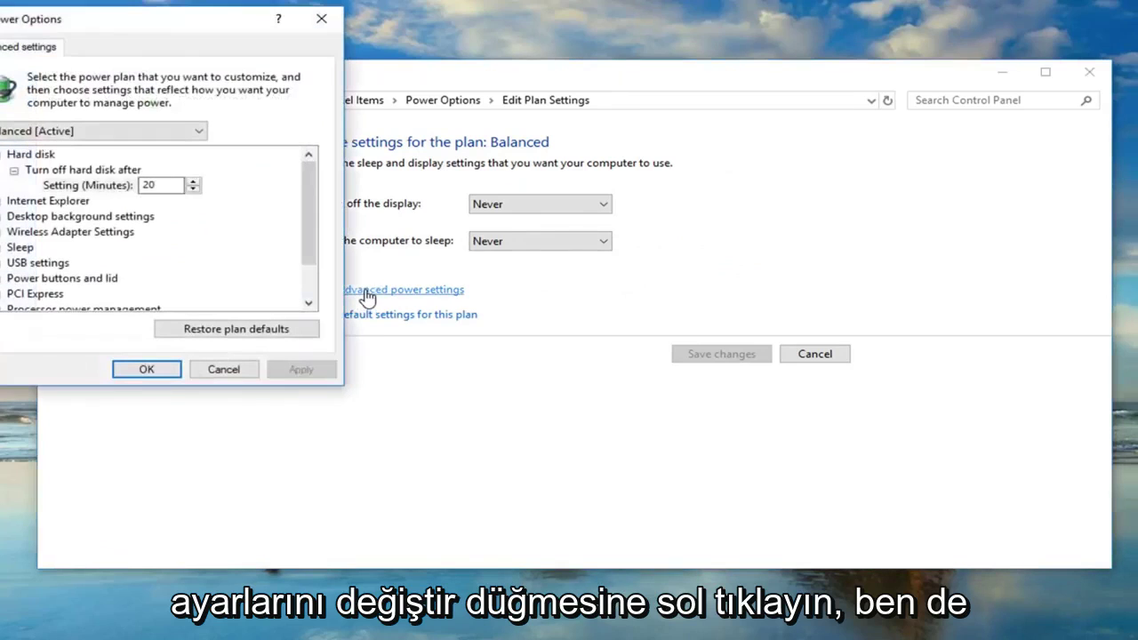
drag(161, 31, 558, 106)
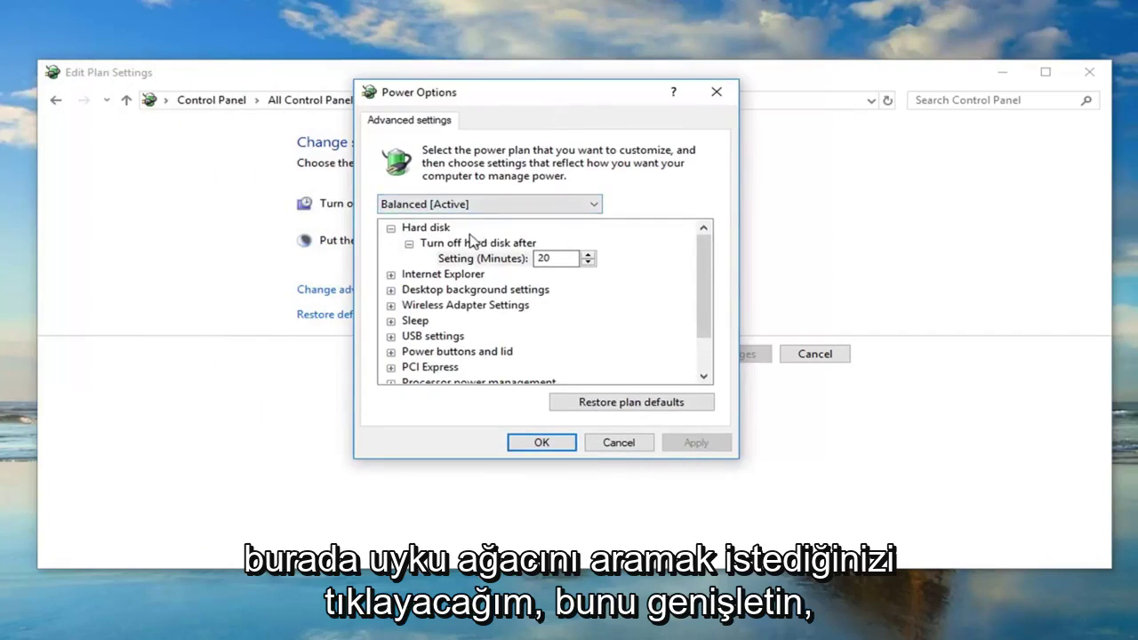
click(418, 322)
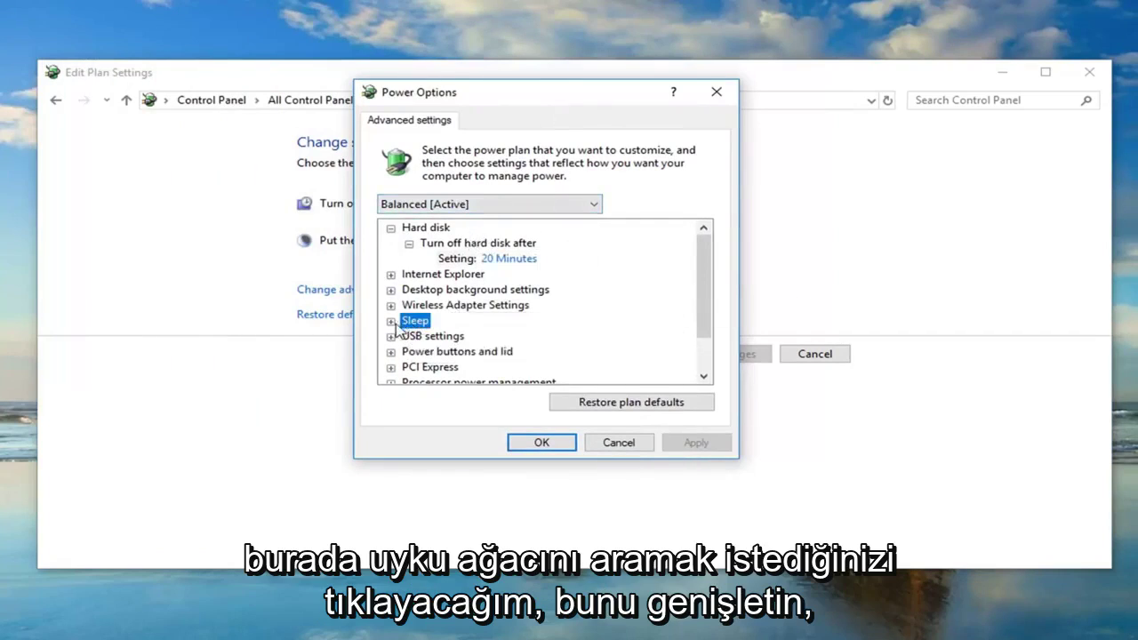
click(391, 321)
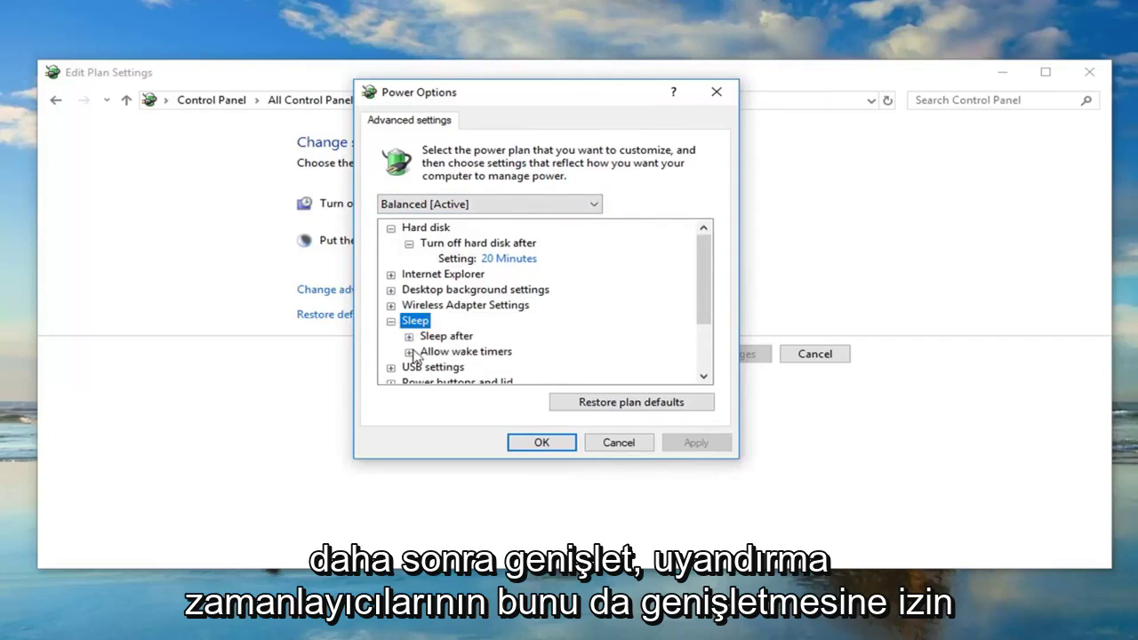
click(504, 354)
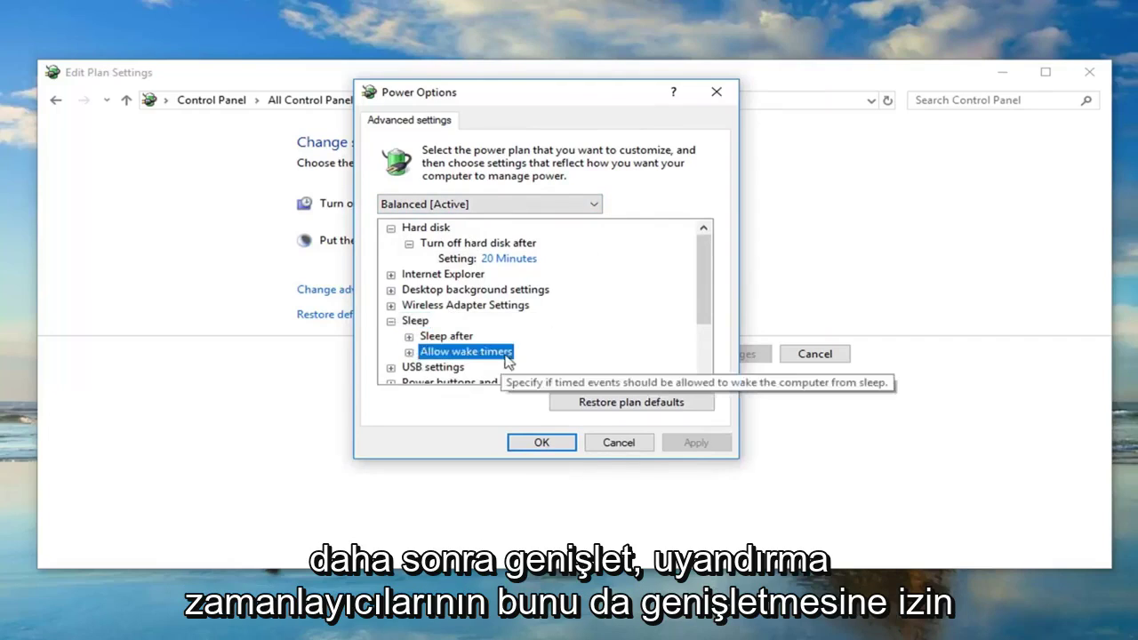
click(409, 352)
Set Allow wake timers to Disable, apply the change, and close with OK
scroll(445, 356, down, 1)
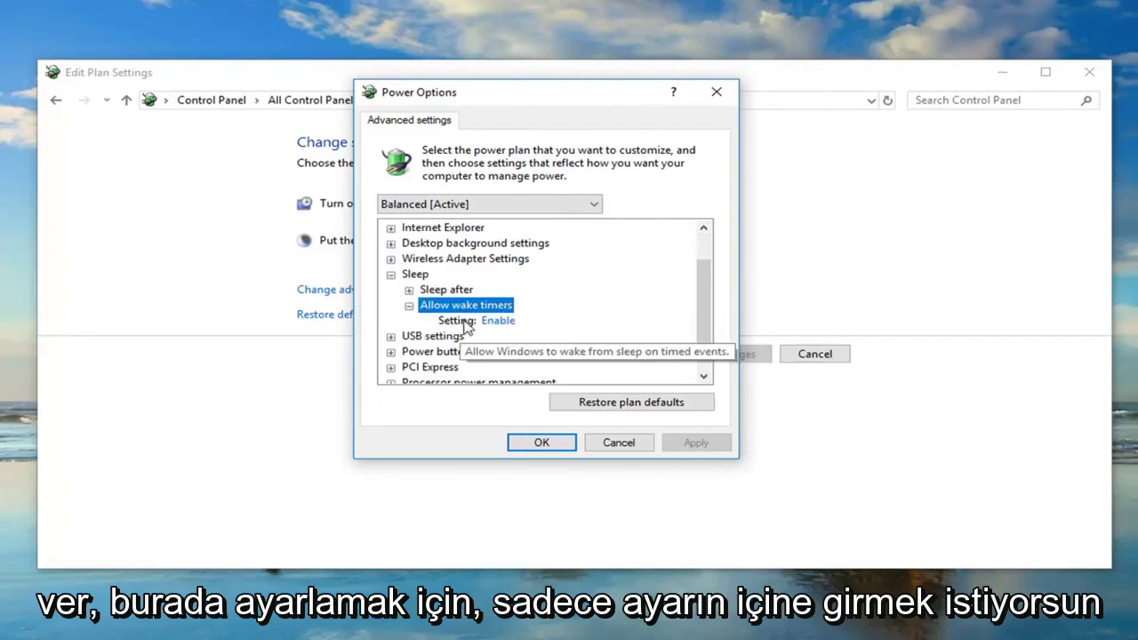
click(466, 324)
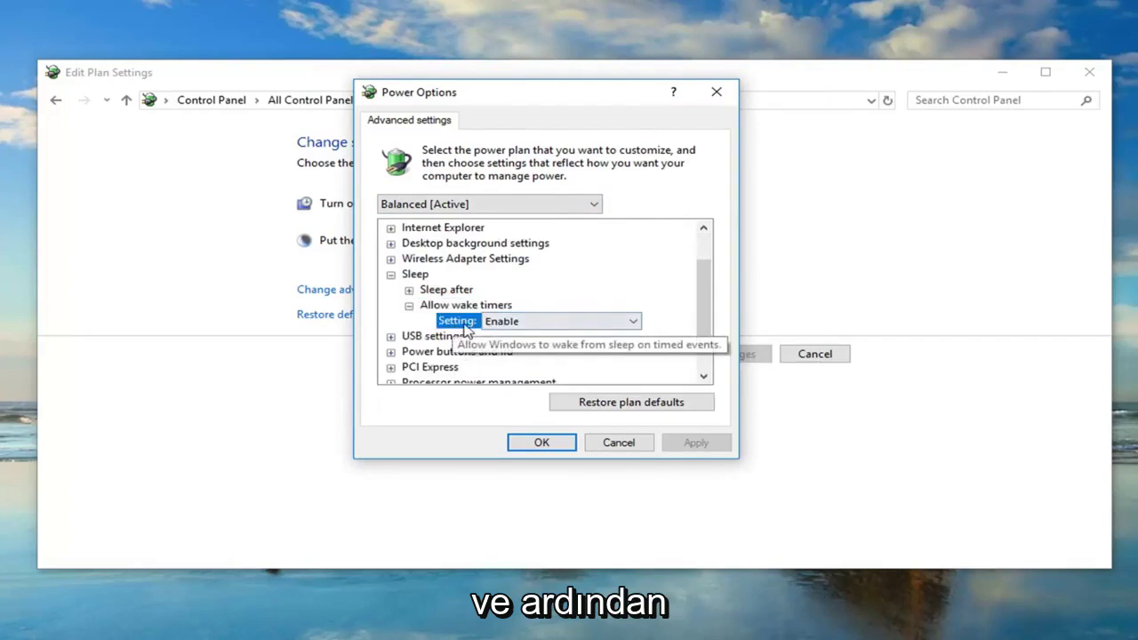
click(617, 330)
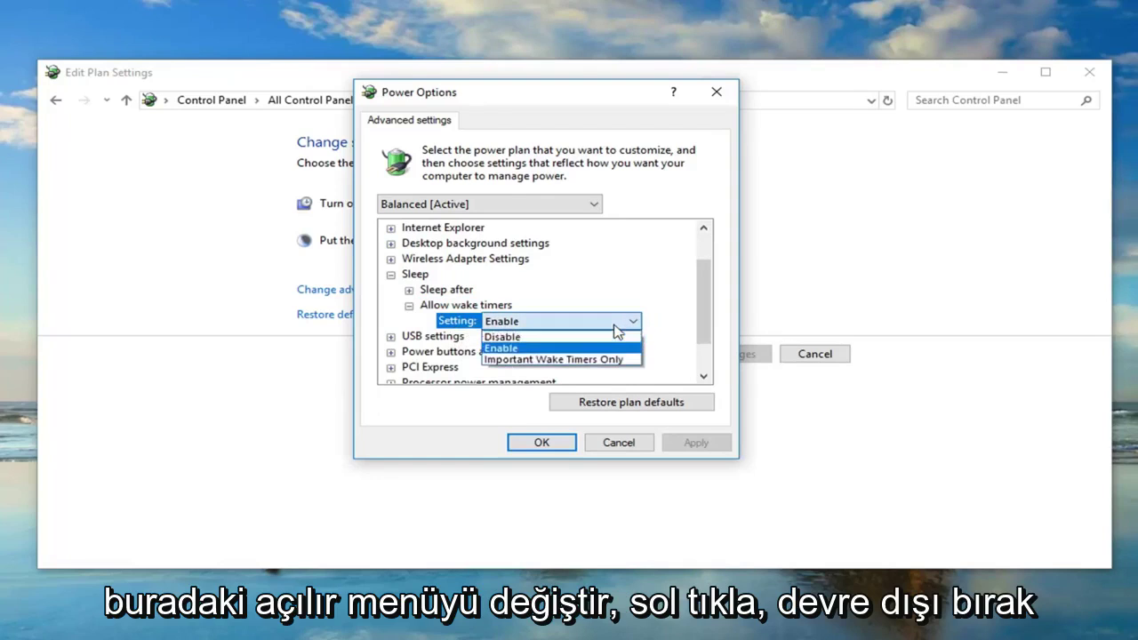
click(503, 338)
click(707, 445)
click(553, 445)
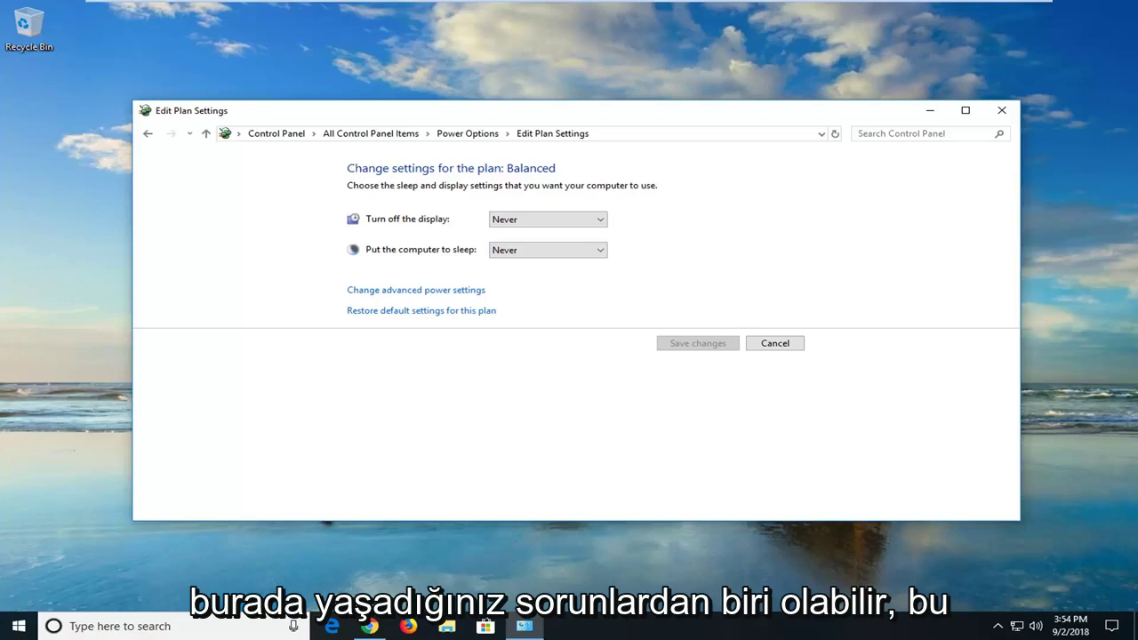
Close Edit Plan Settings and search the Start menu for 'system'
click(995, 114)
click(7, 626)
text(system)
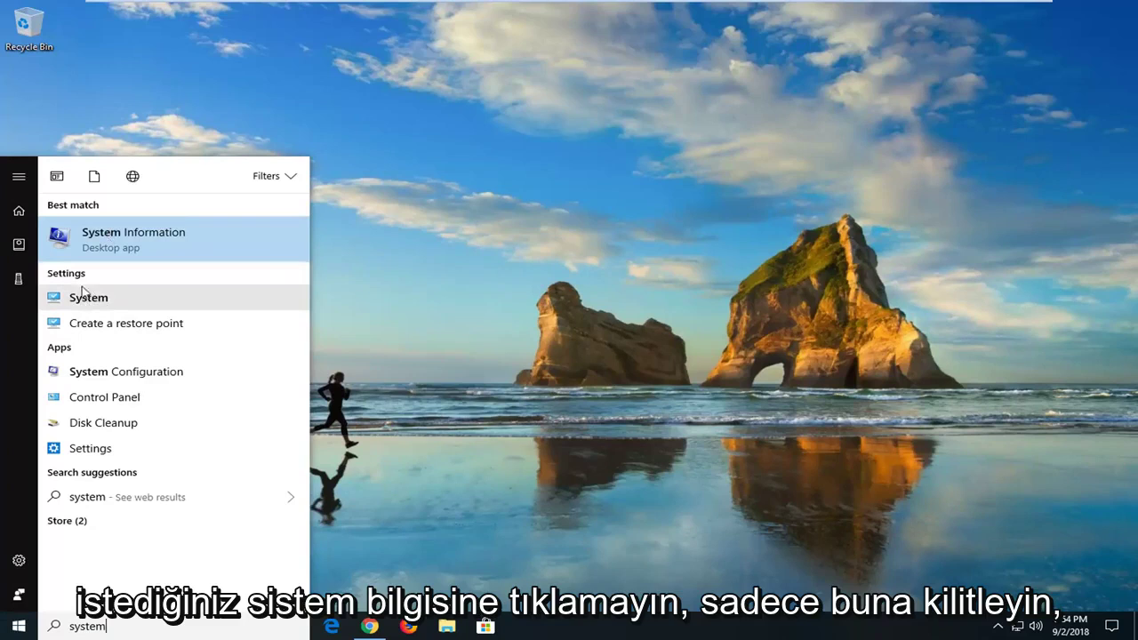
key(Escape)
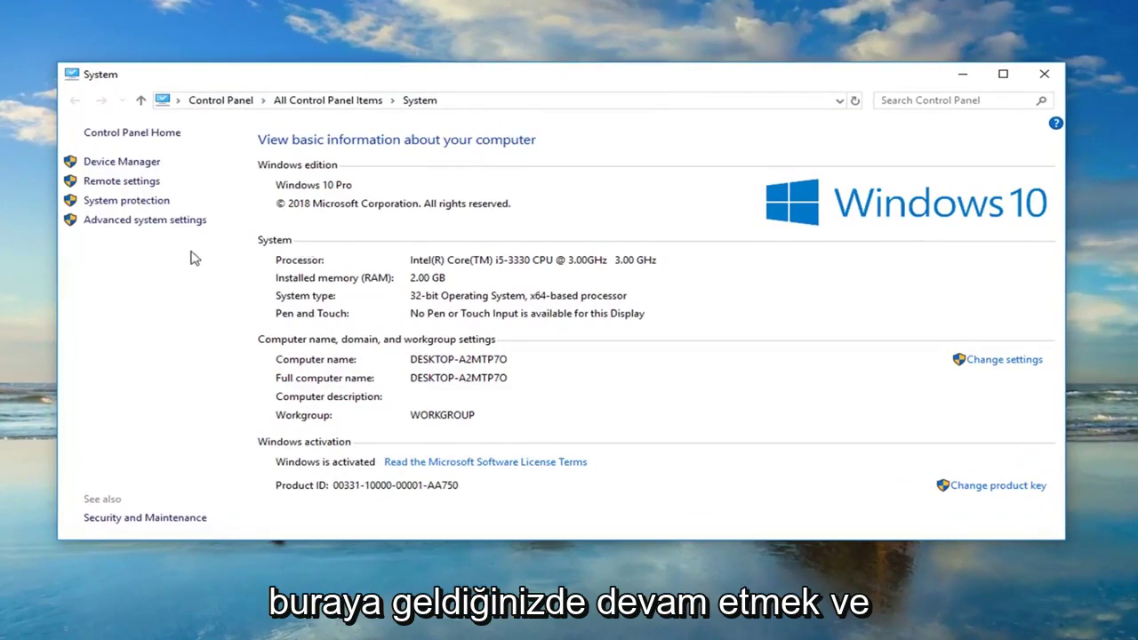
In Advanced system settings > Startup and Recovery, uncheck Automatically restart and confirm with OK
click(145, 220)
drag(189, 53, 520, 105)
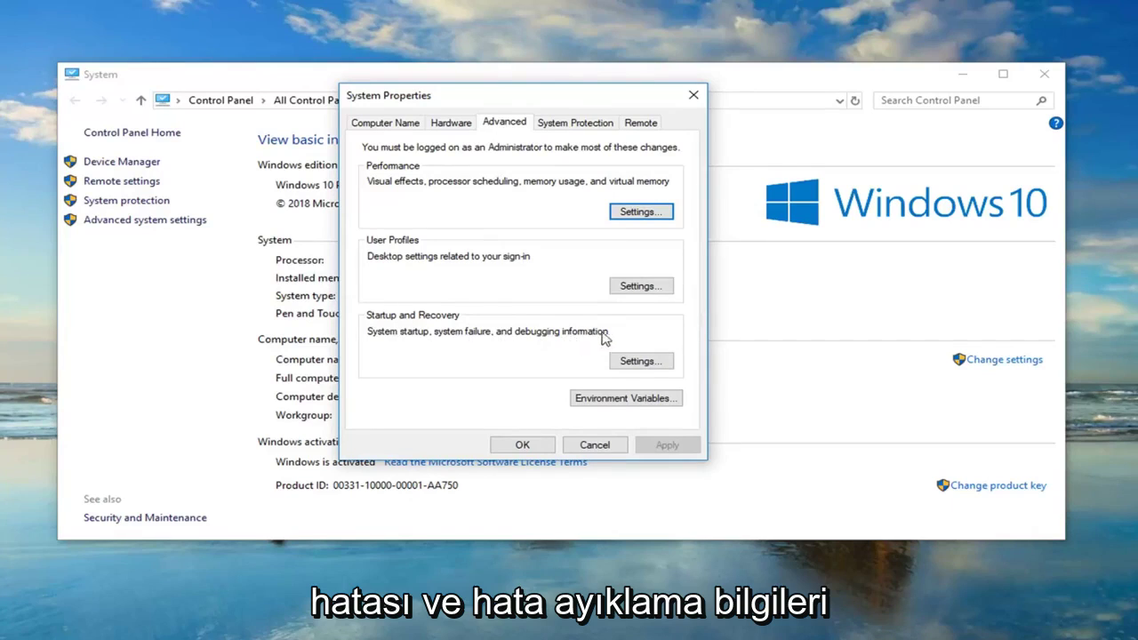
click(639, 362)
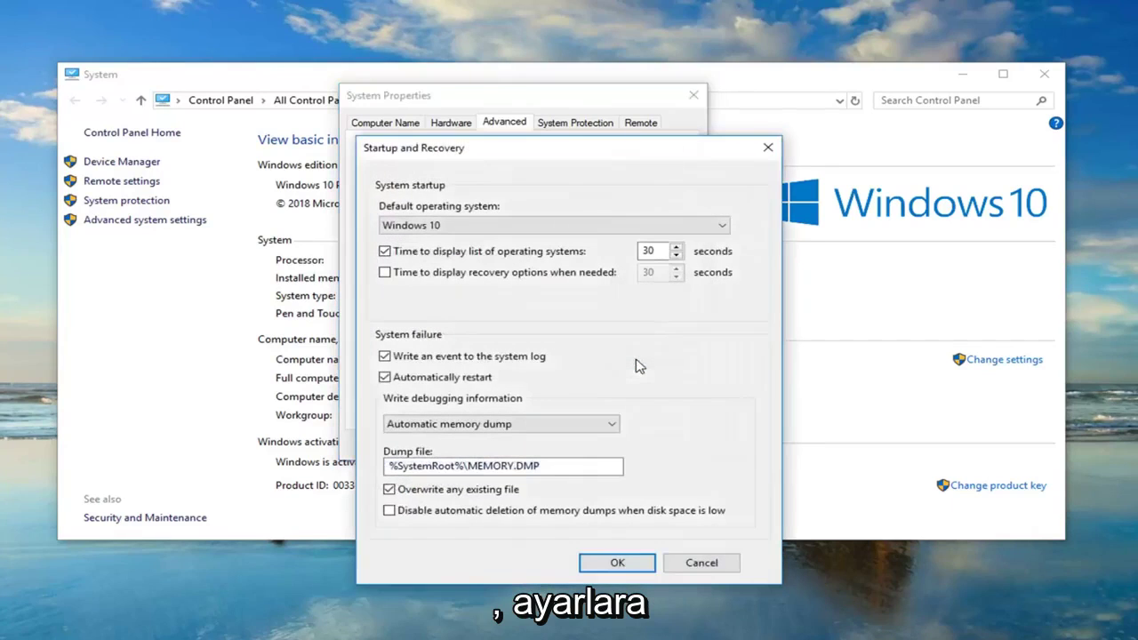
click(392, 380)
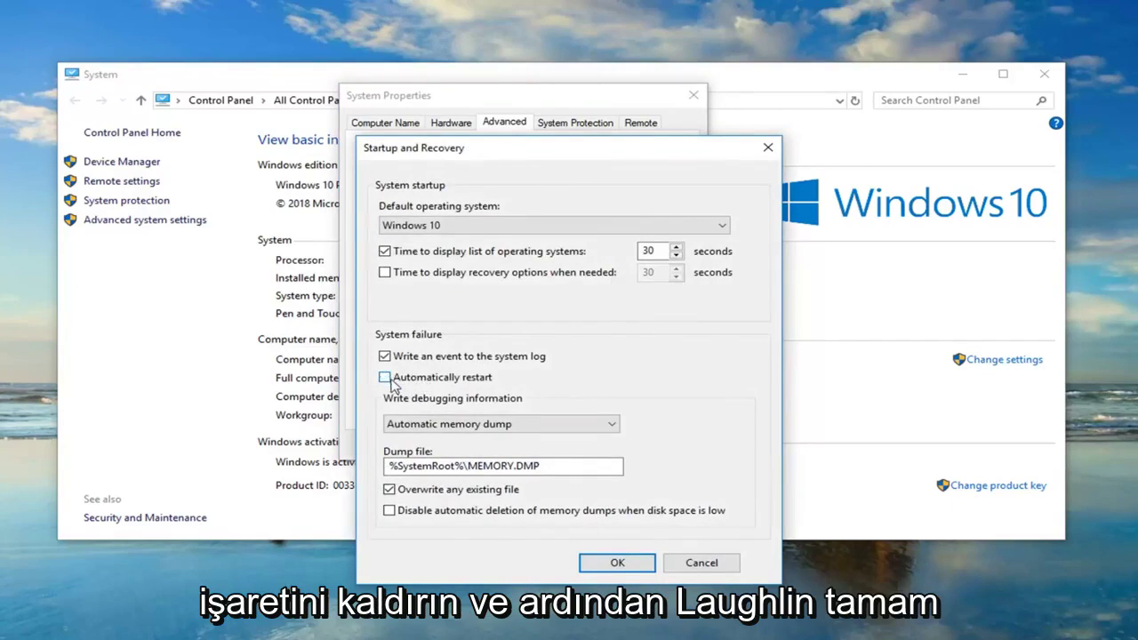
click(604, 569)
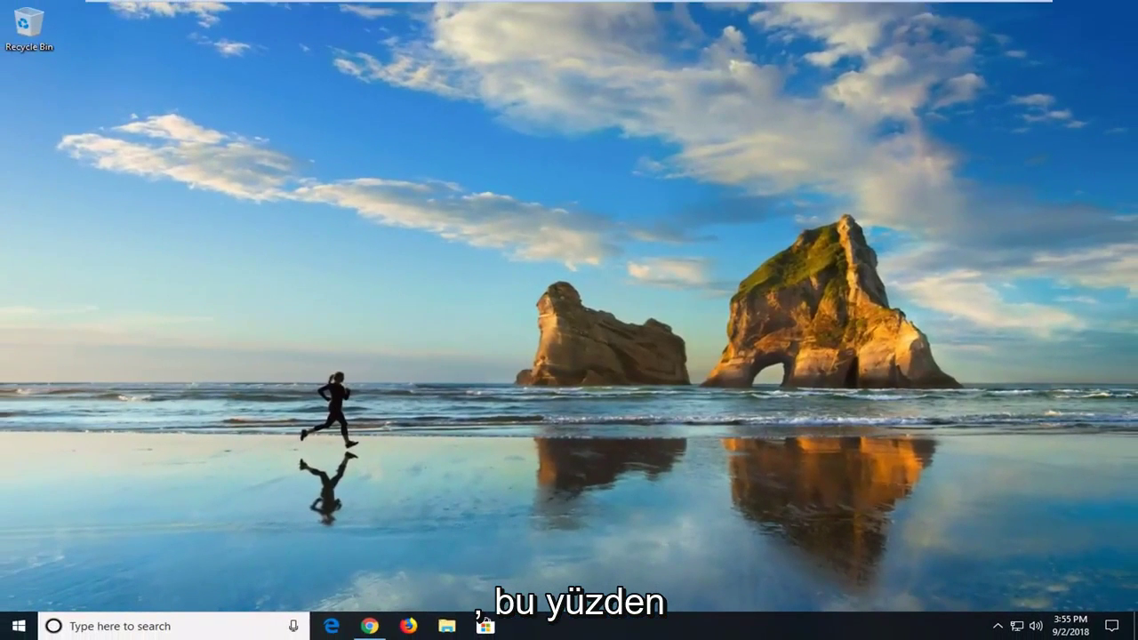
Search the Start menu for 'device manager' and launch the Device Manager result
click(11, 624)
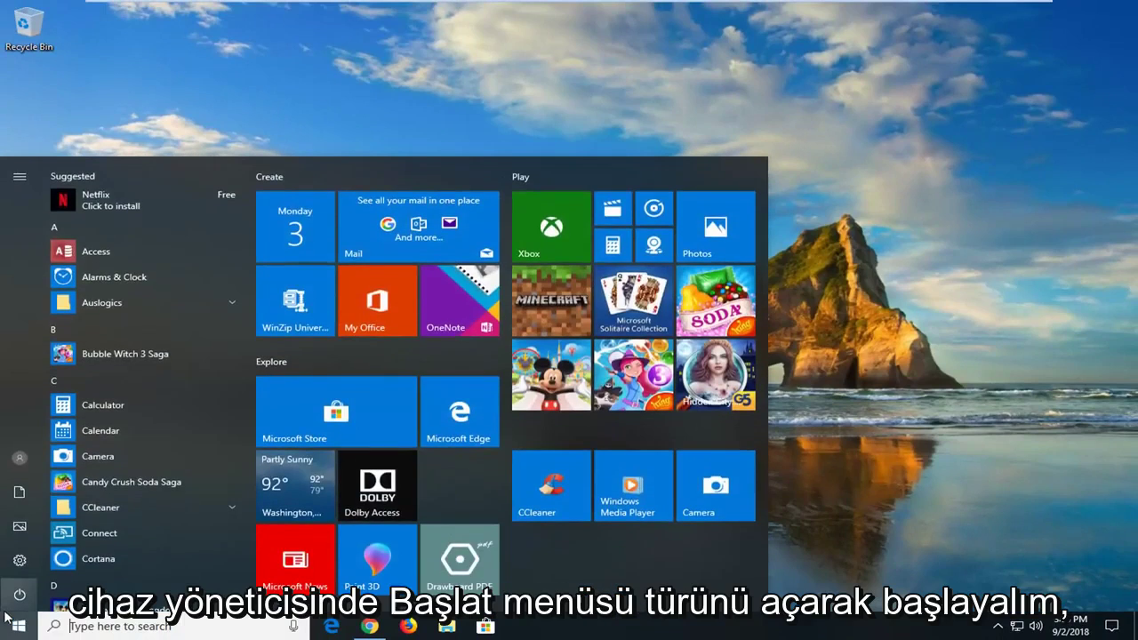
text(device manager)
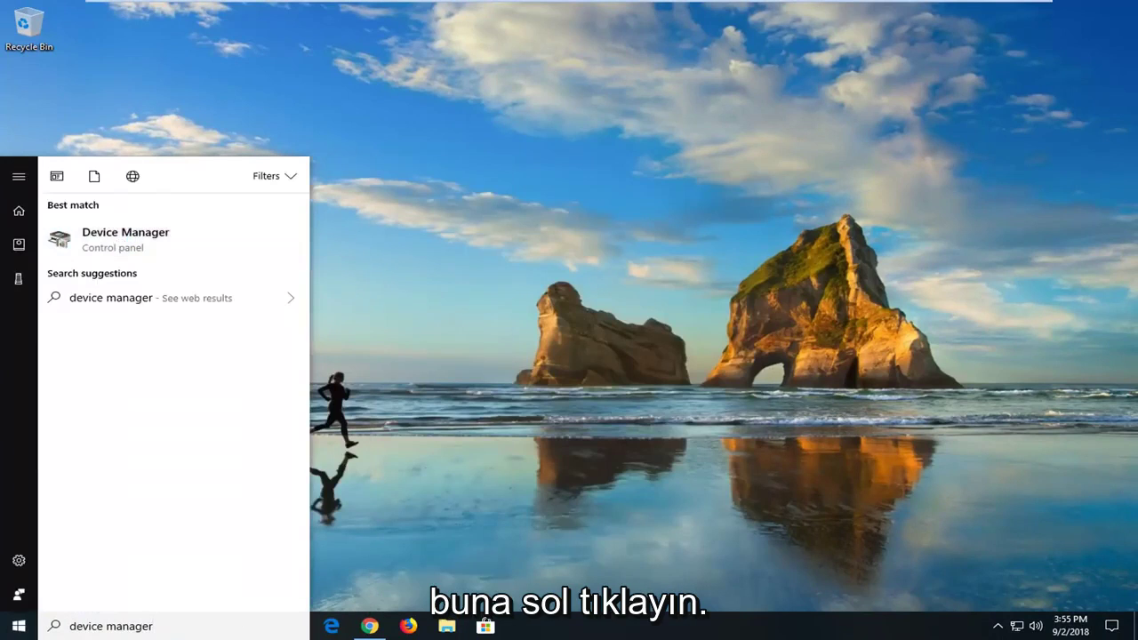
click(371, 158)
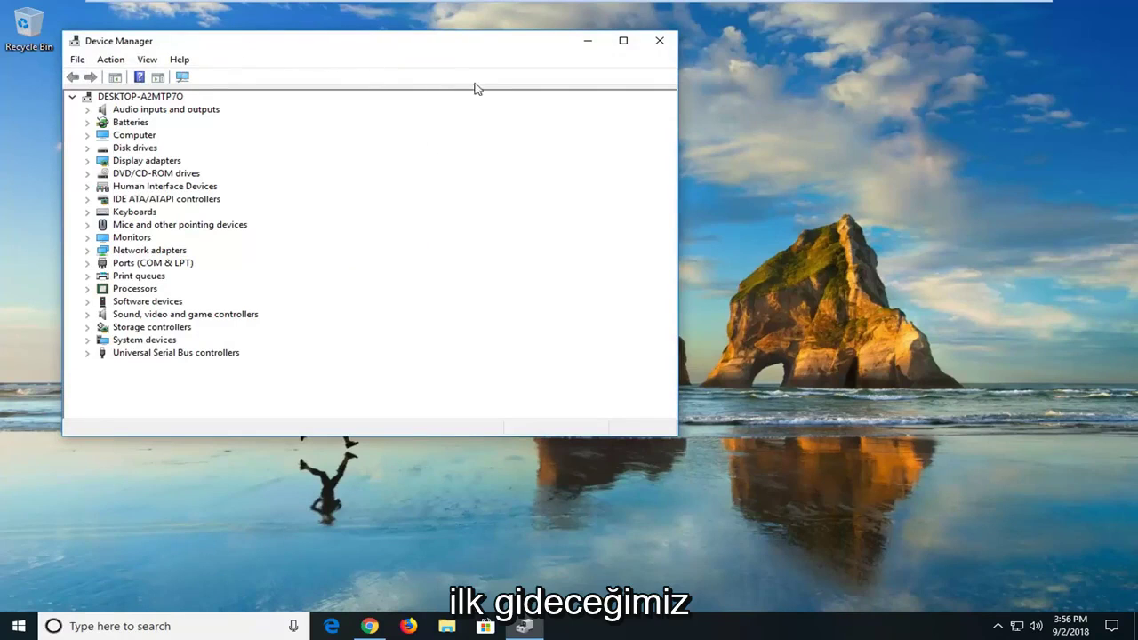
Expand Mice and other pointing devices and view the VMware Pointing Device's Properties, Resources page
drag(400, 51, 618, 96)
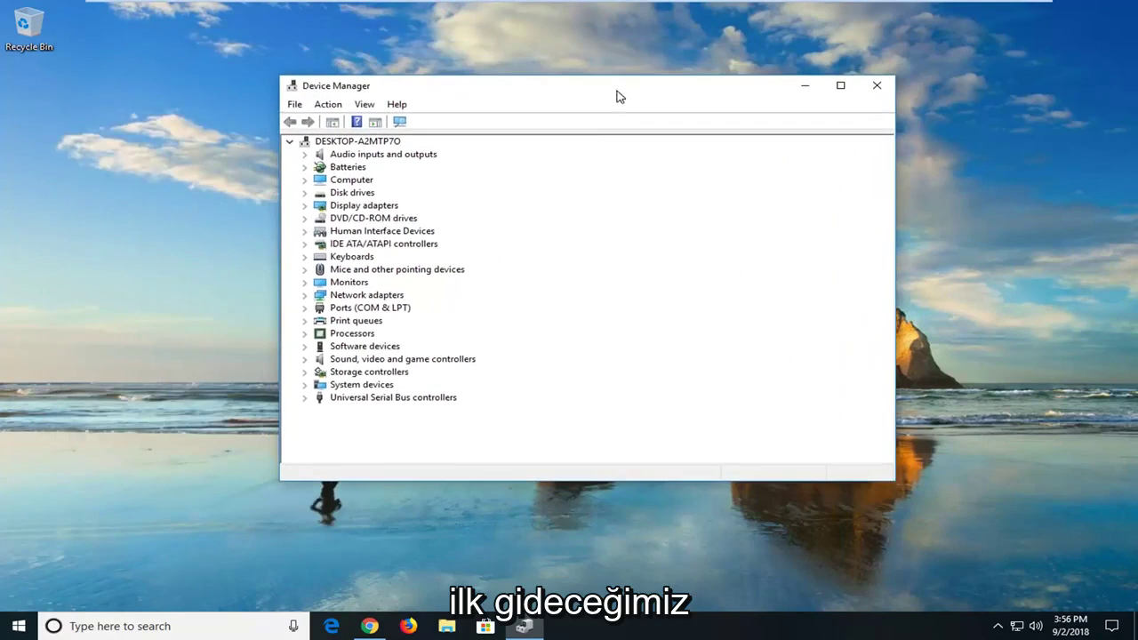
click(404, 271)
click(305, 270)
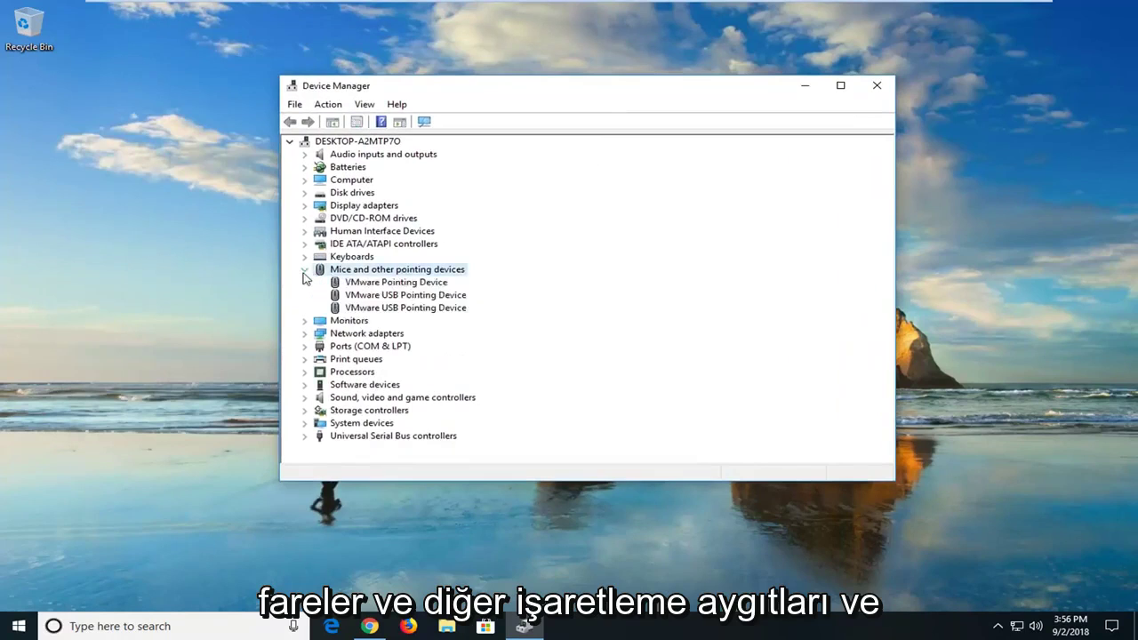
click(382, 283)
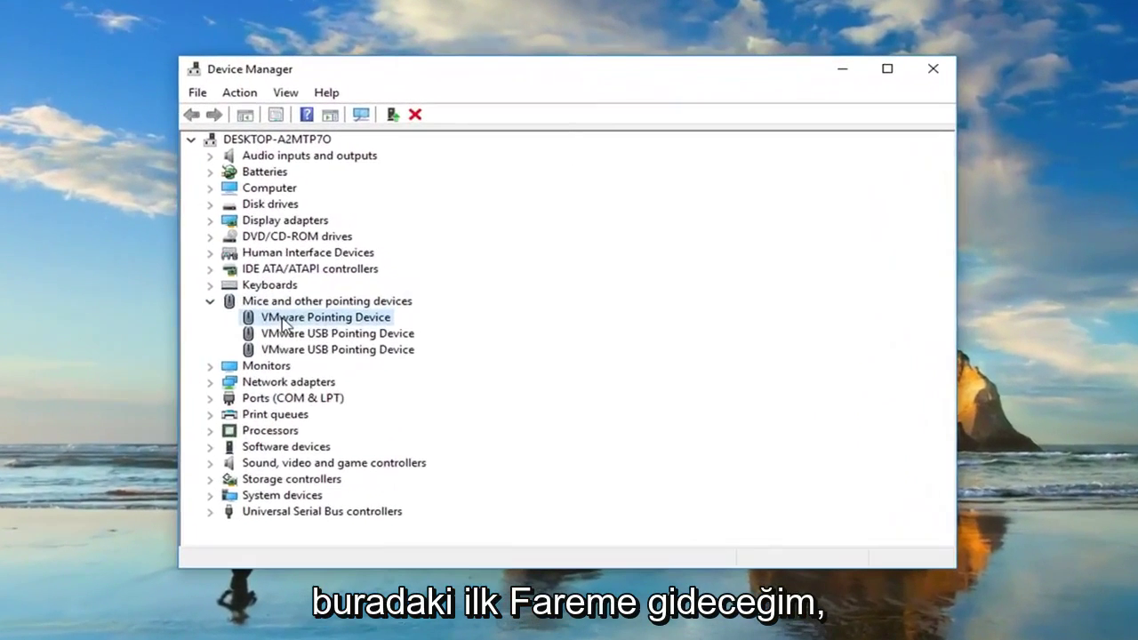
right_click(285, 325)
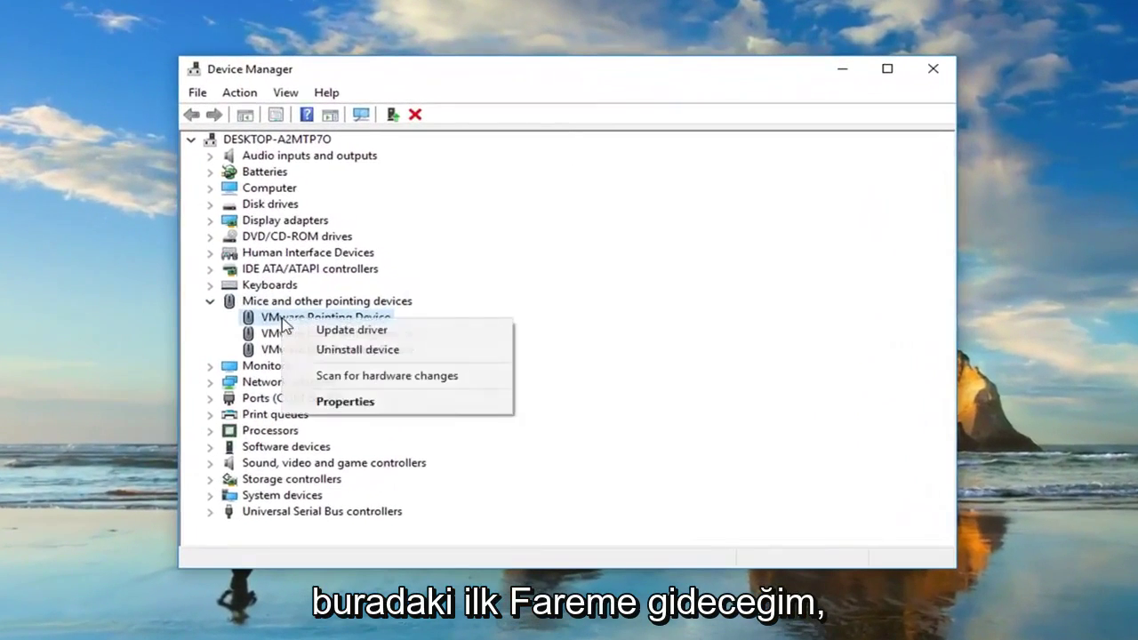
click(338, 403)
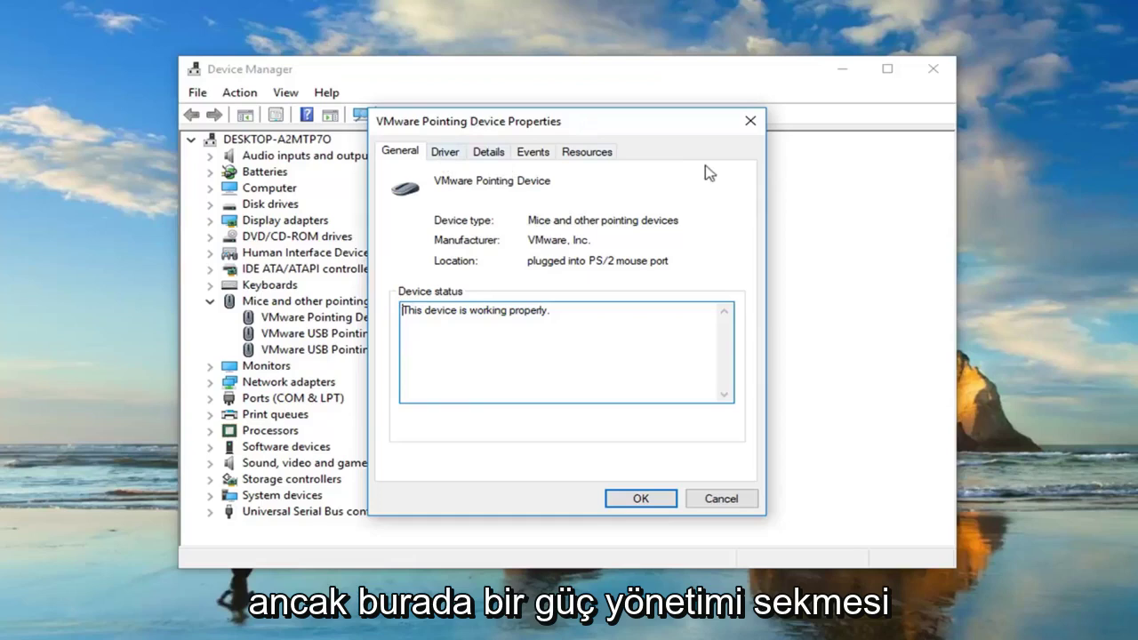
click(589, 153)
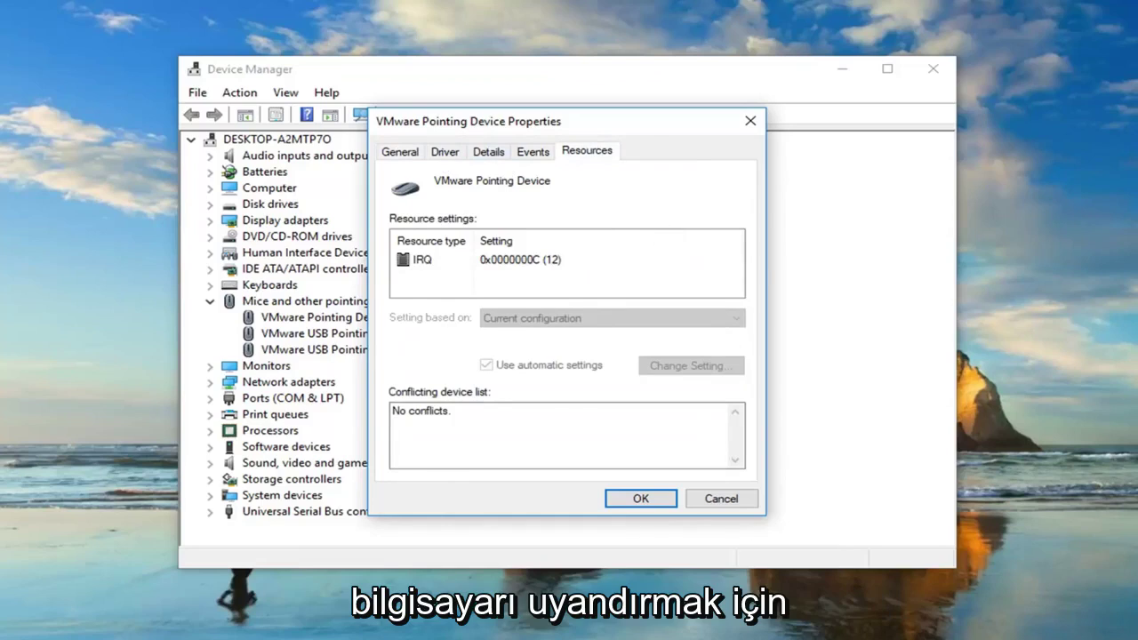
Close the mouse properties, expand Keyboards, and open Standard PS/2 Keyboard's properties
click(749, 121)
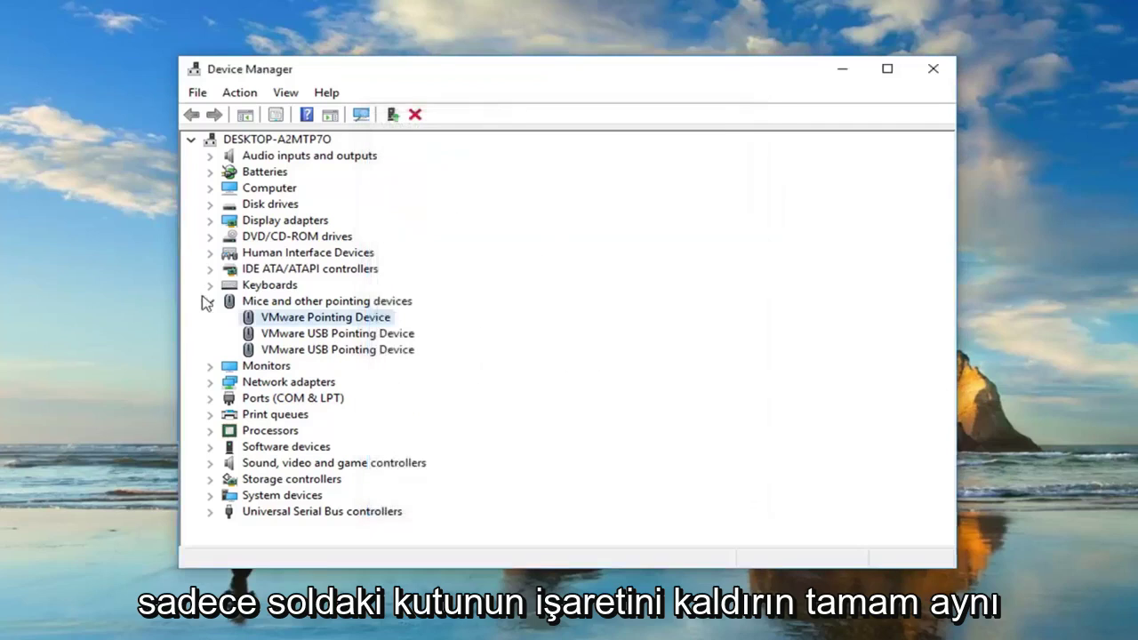
double_click(233, 290)
double_click(285, 304)
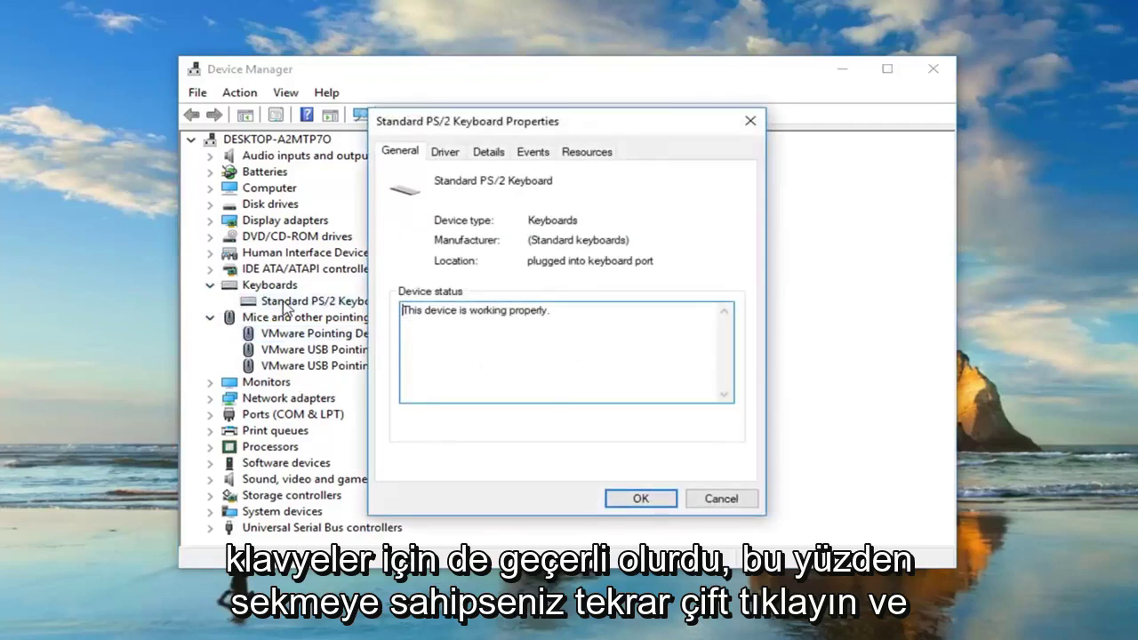